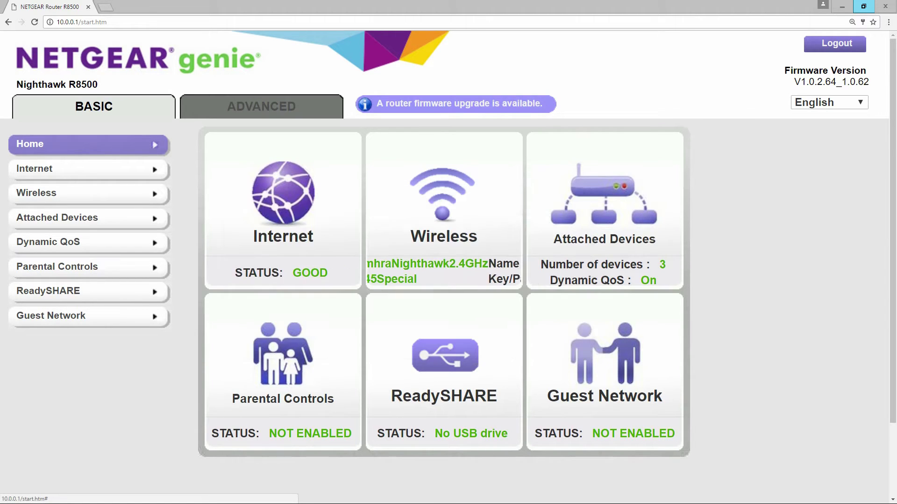
- Go to Advanced > Administration > Set Password and enable password recovery
click(264, 106)
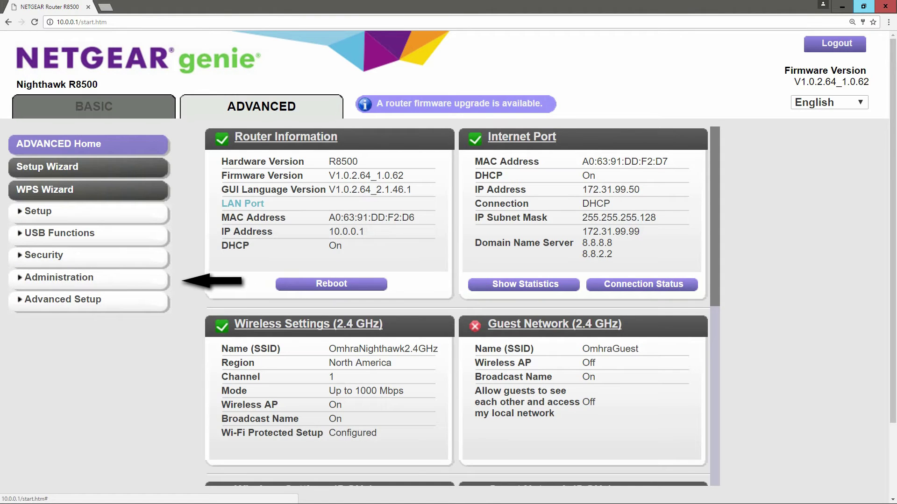
click(94, 279)
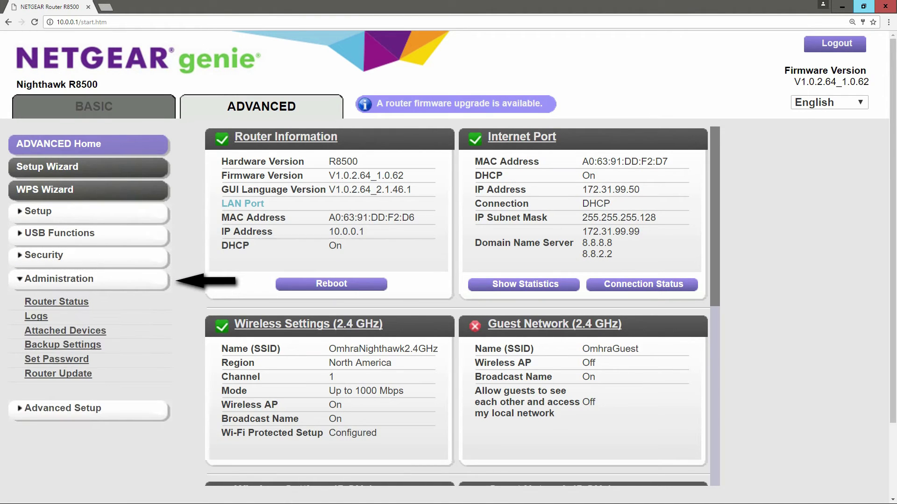
click(56, 359)
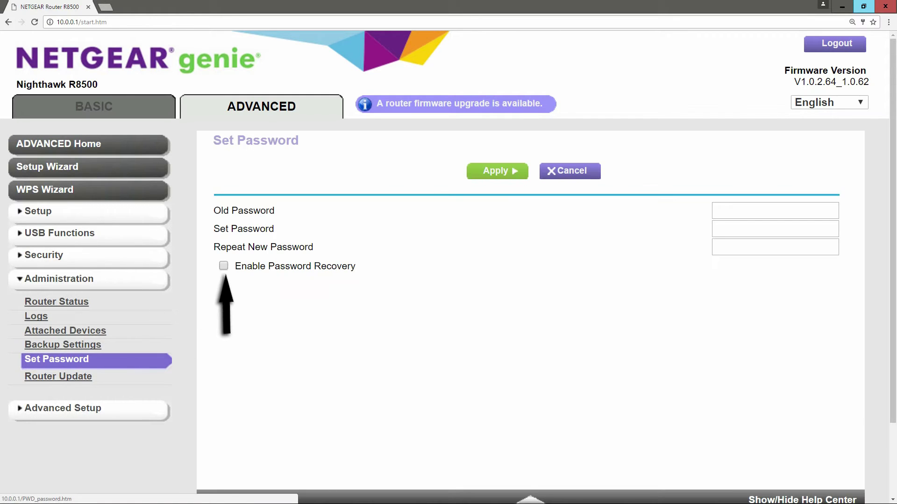
click(223, 267)
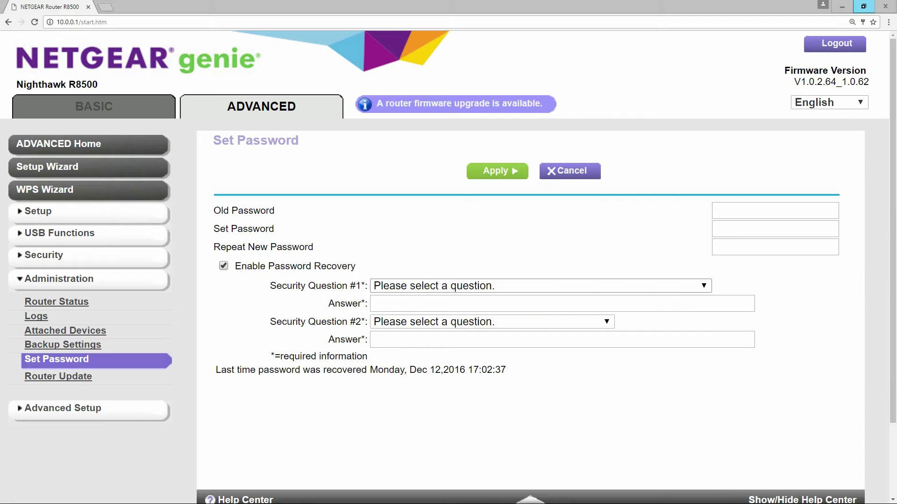
- Set Security Question #1 to 'first NETGEAR product purchased'
click(704, 287)
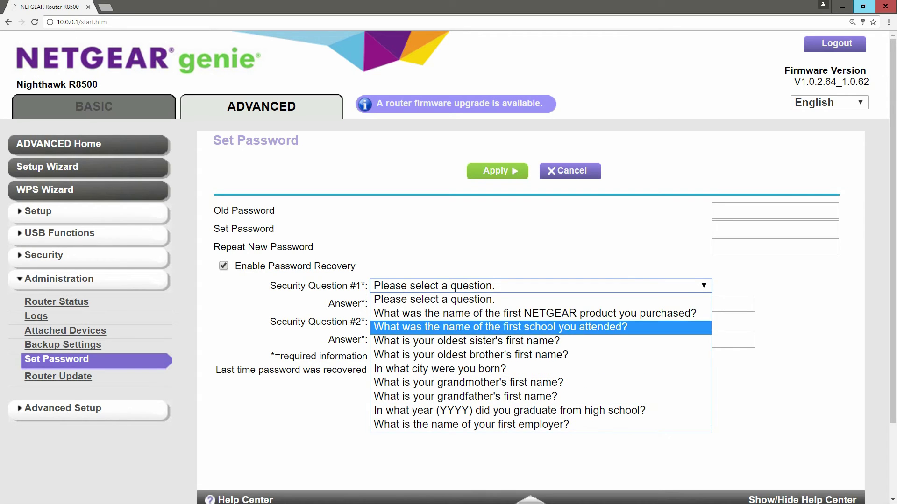
click(706, 312)
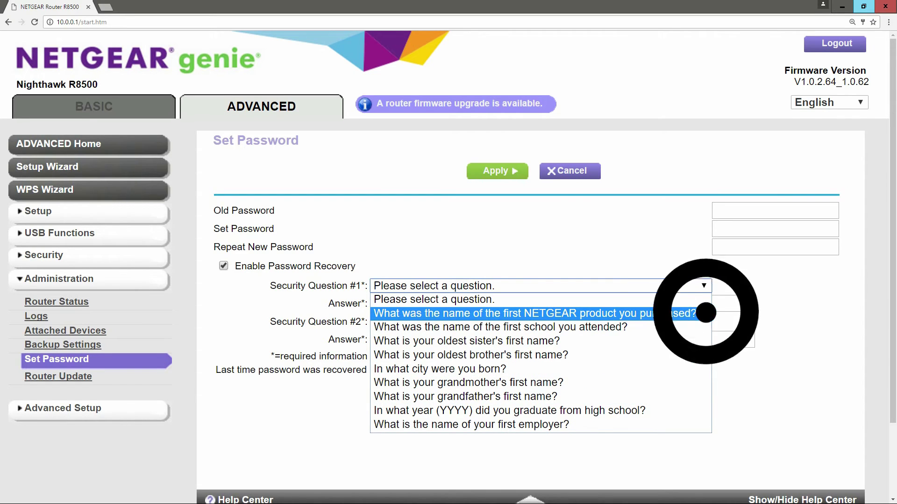
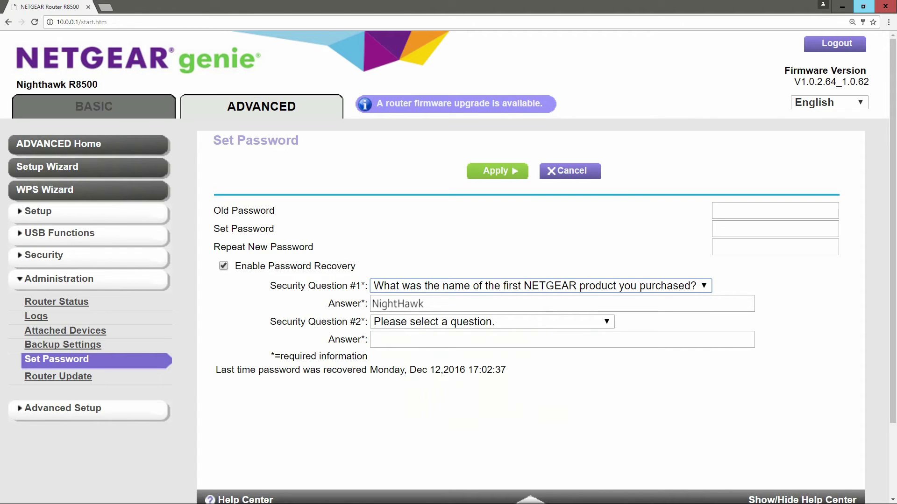
- Set Security Question #2 to the youngest sister's first name and apply the recovery settings
click(603, 321)
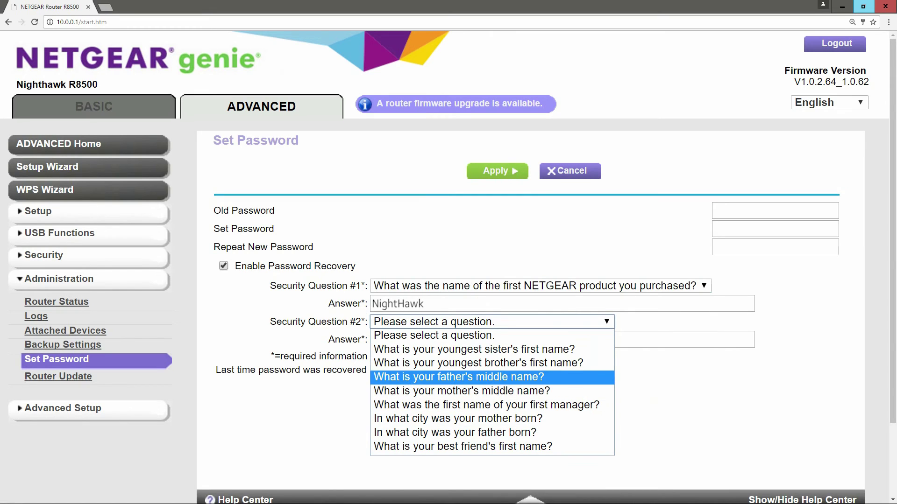
click(604, 349)
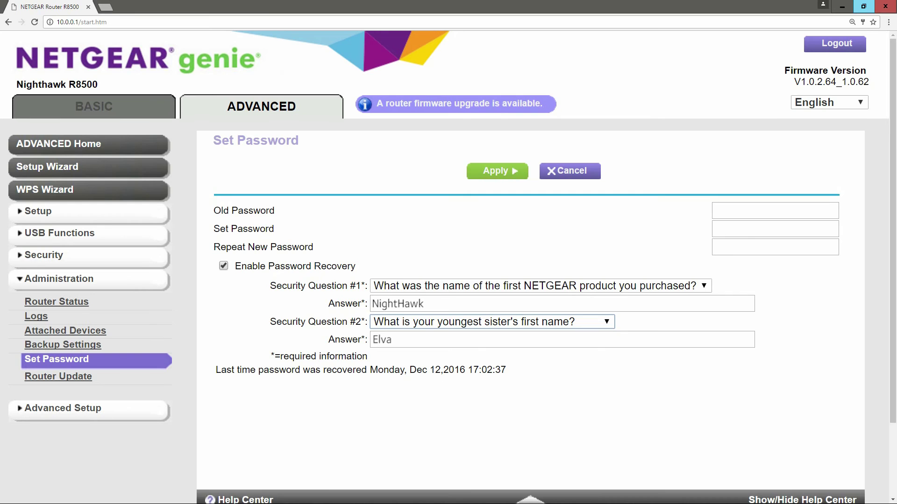
click(497, 171)
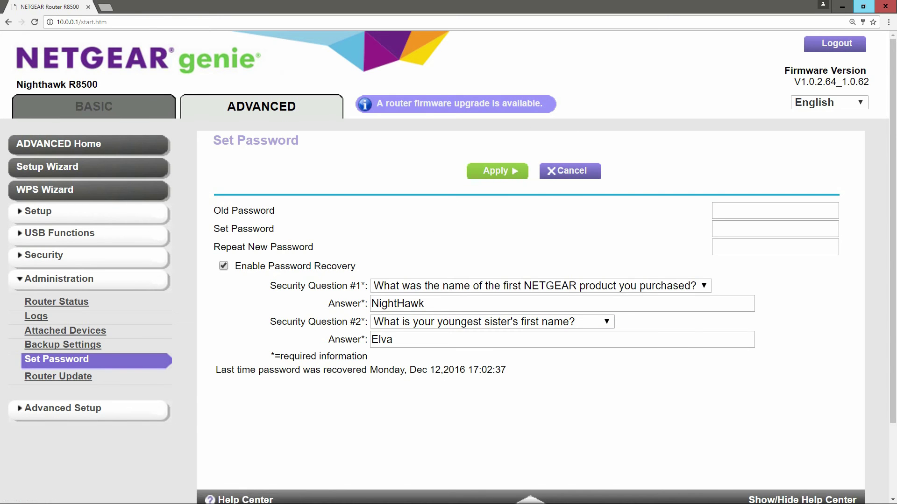